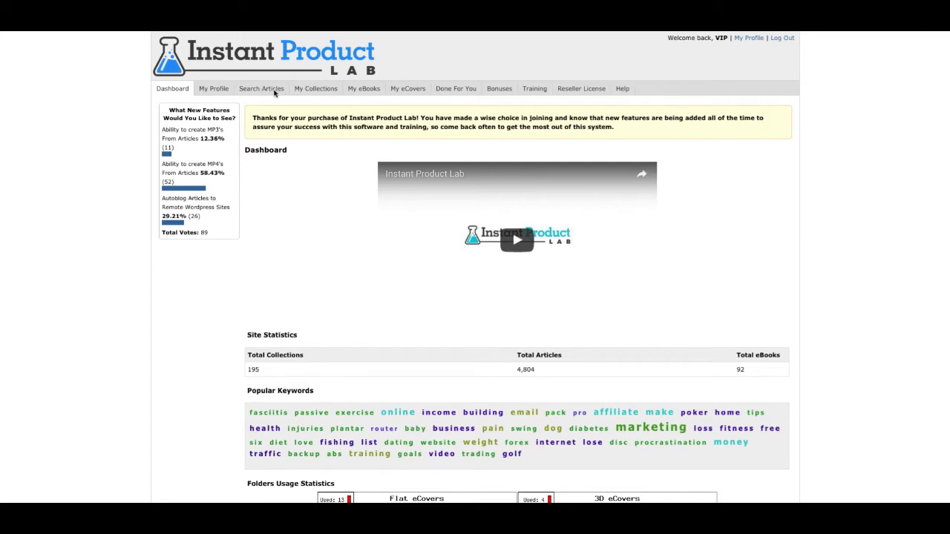
- Search the article library for "Dropshipping" in titles and keywords, matching all keywords and collecting up to 50 articles
left_click(273, 90)
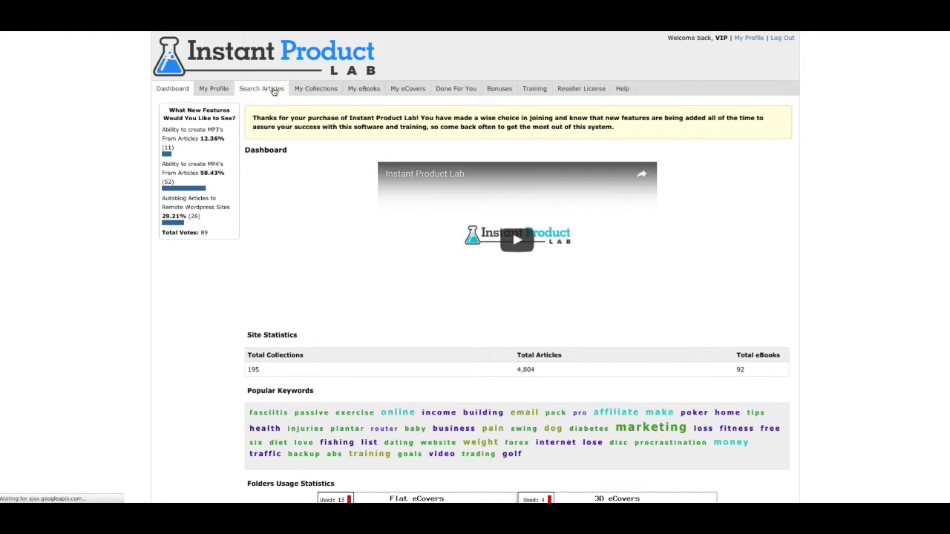
left_click(423, 173)
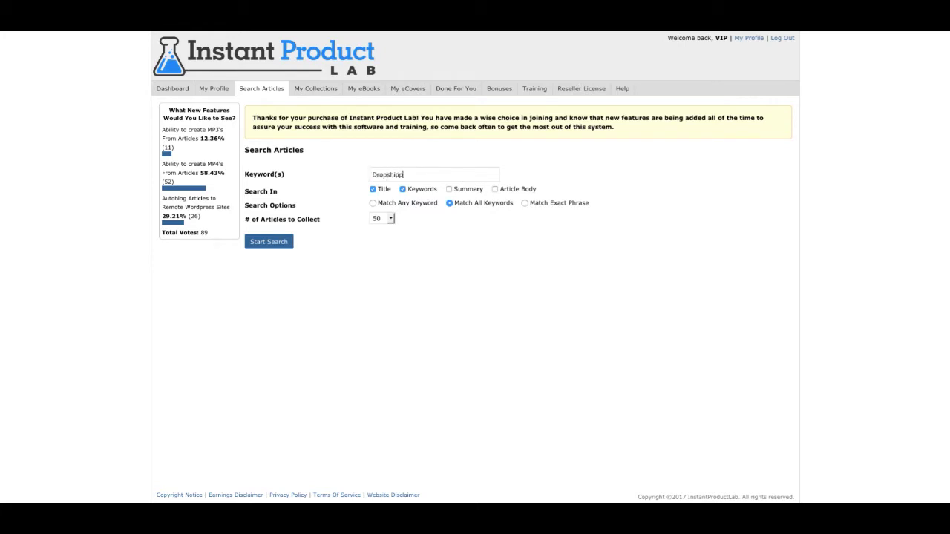
left_click(282, 244)
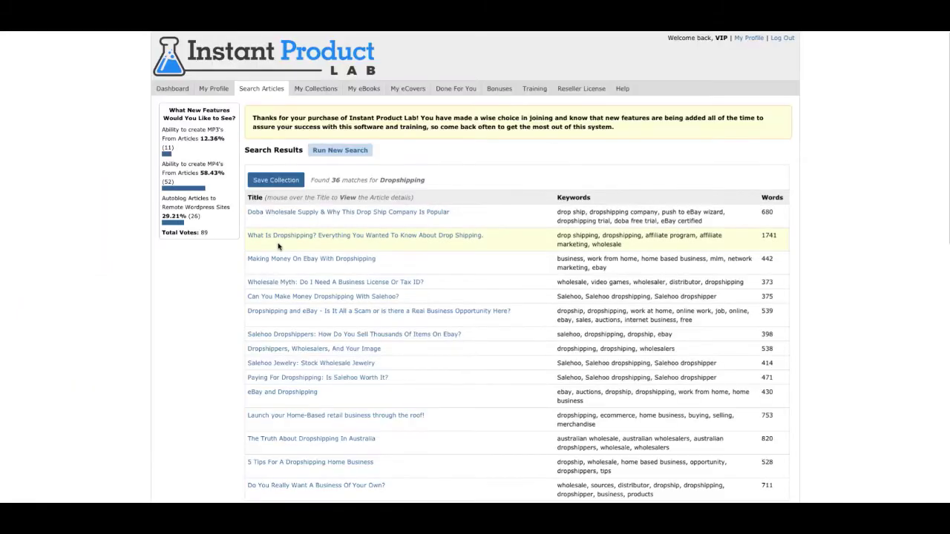
- Preview the dropshipping article "What Is Dropshipping?" in the search results and save the results as a collection
mouse_move(470, 219)
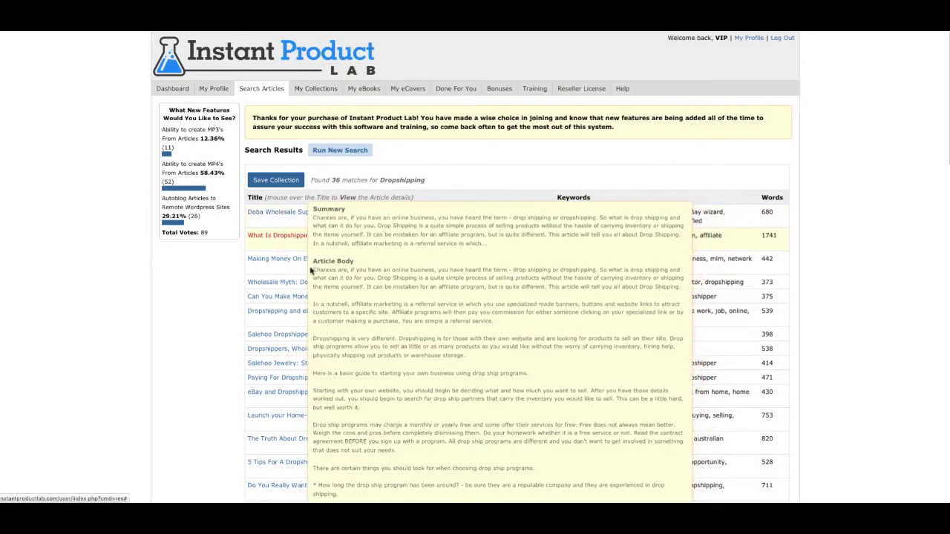
mouse_move(317, 314)
scroll(346, 263, "down", 7)
scroll(346, 263, "up", 7)
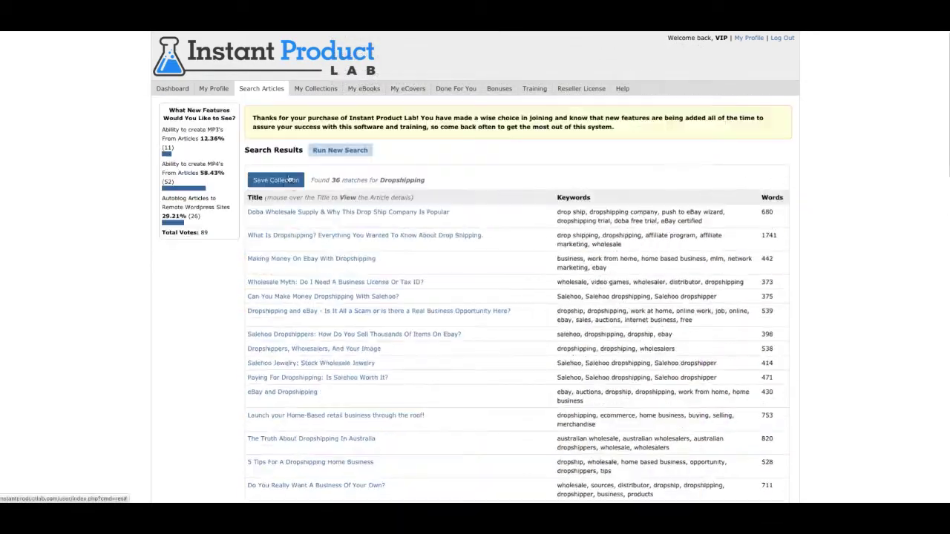
left_click(288, 182)
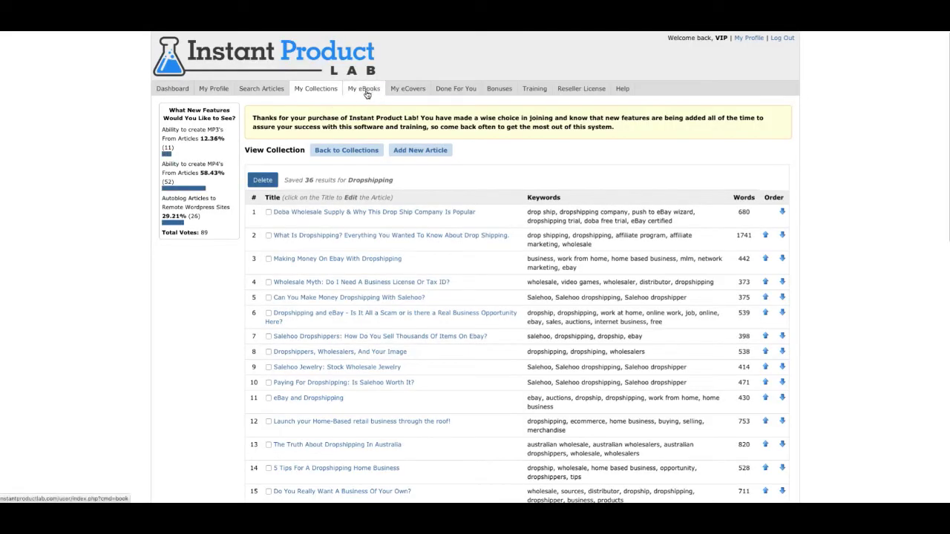
- Start a new eBook titled "Test Dropship0pping" and select the Dropshipping article collection for it
left_click(366, 92)
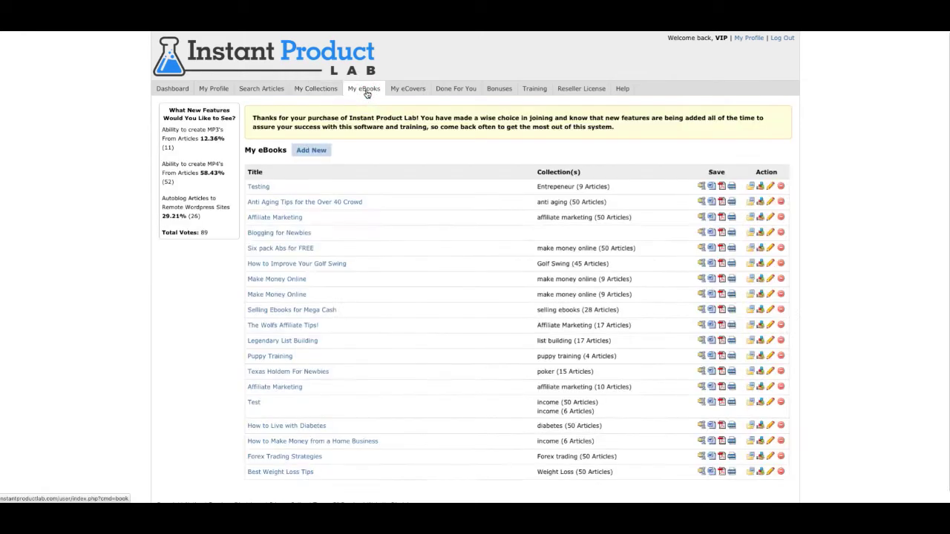
left_click(310, 152)
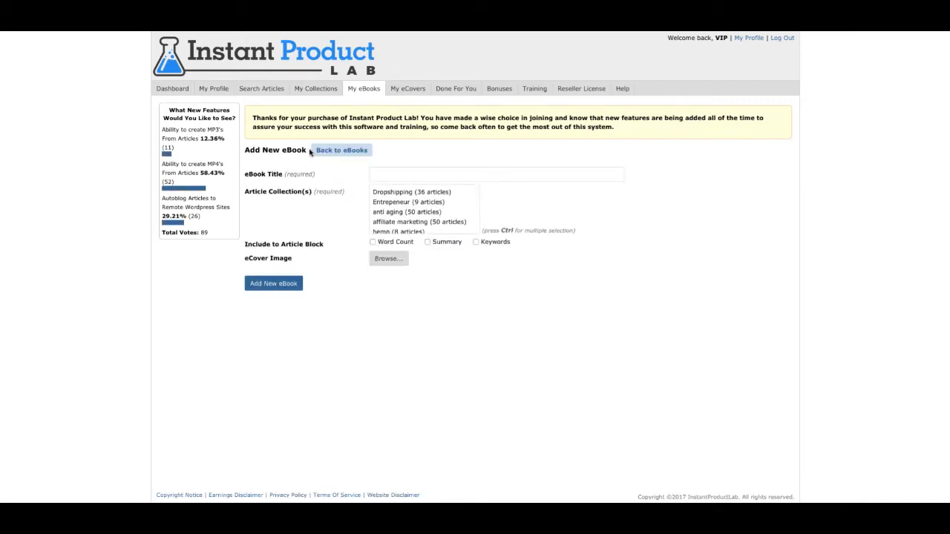
left_click(504, 174)
type("Test")
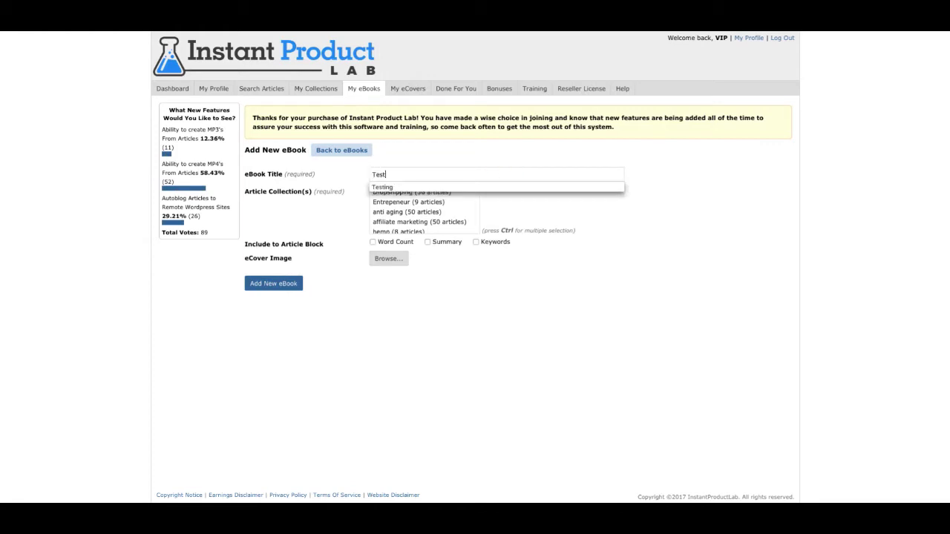
type(" Dropship0pping")
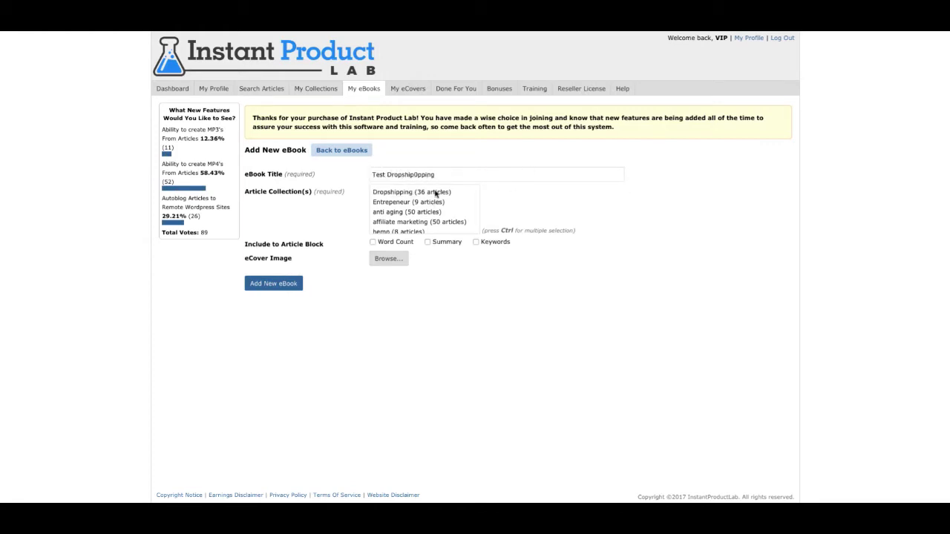
left_click(435, 193)
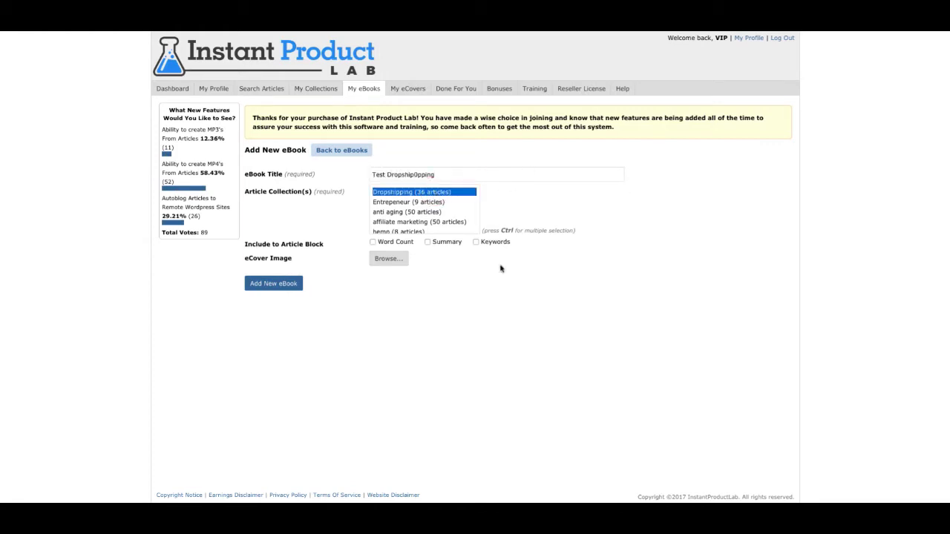
- Choose the "How To Make Money With A Home Business" eCover for the new eBook and add the eBook
left_click(389, 261)
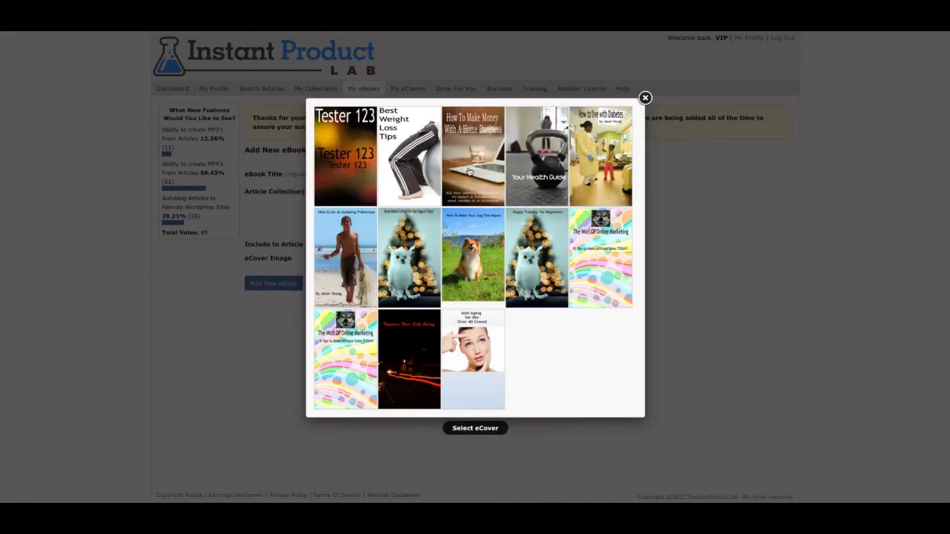
left_click(472, 169)
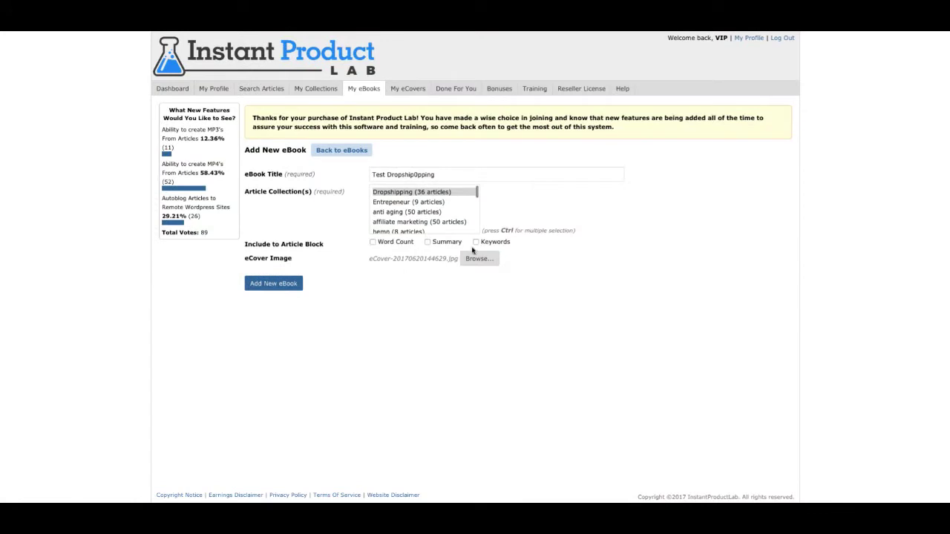
left_click(289, 287)
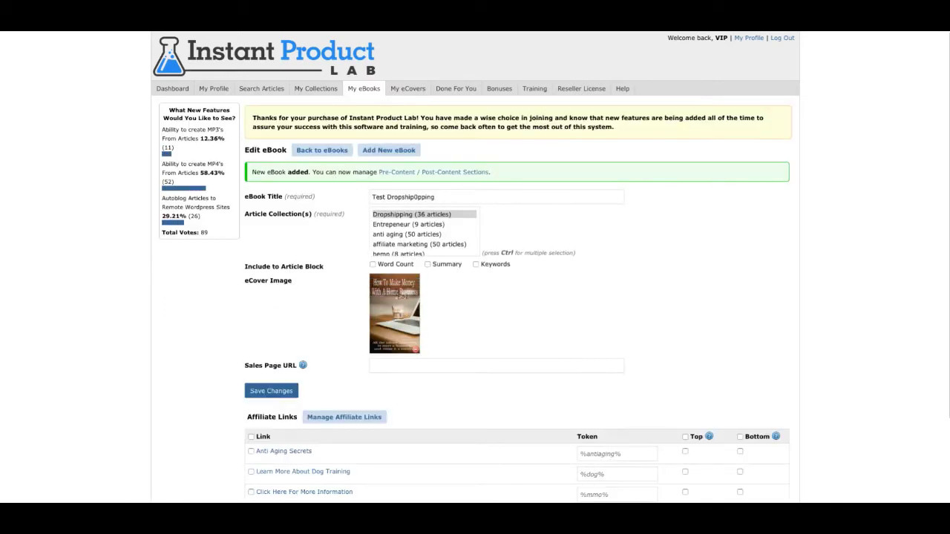
- Review the affiliate links with their tokens, URLs and link texts, and look over the saved Dropshipping collection
scroll(421, 328, "down", 2)
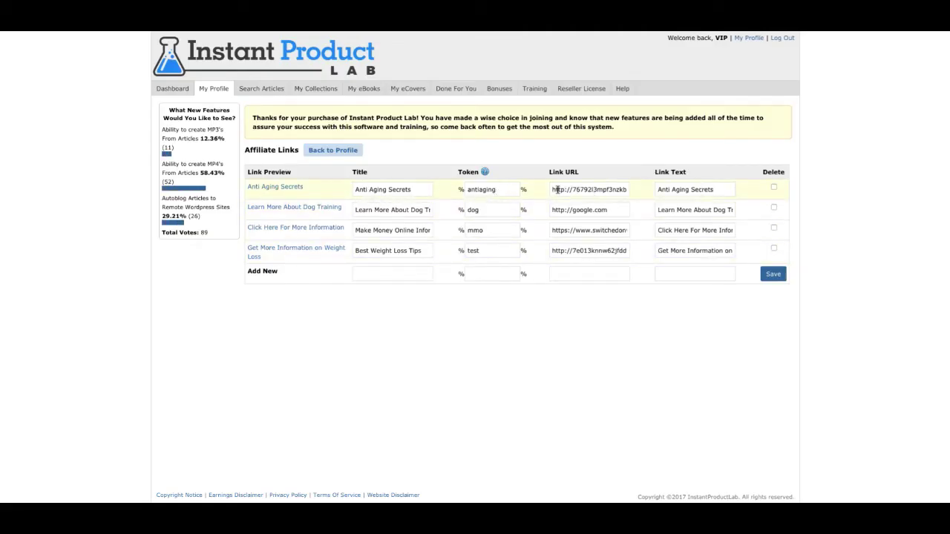
left_click(711, 204)
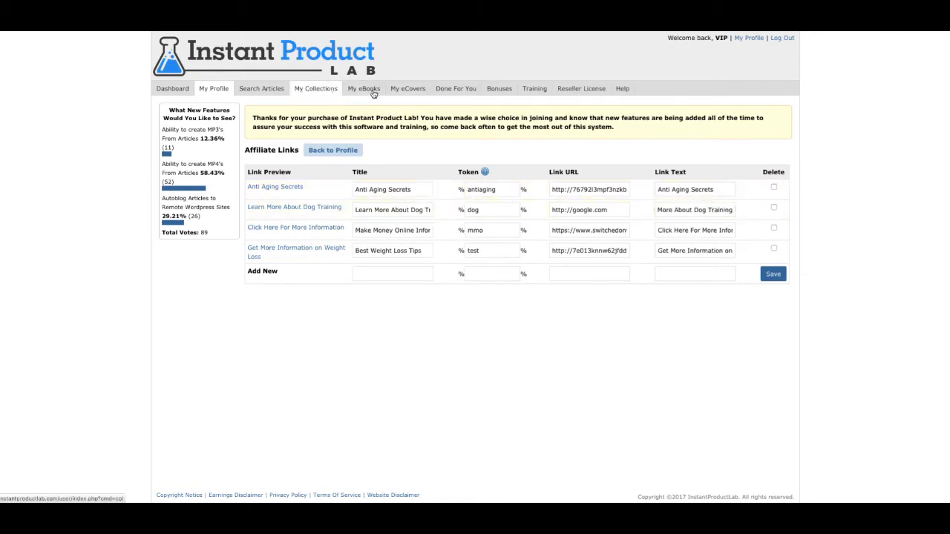
left_click(332, 94)
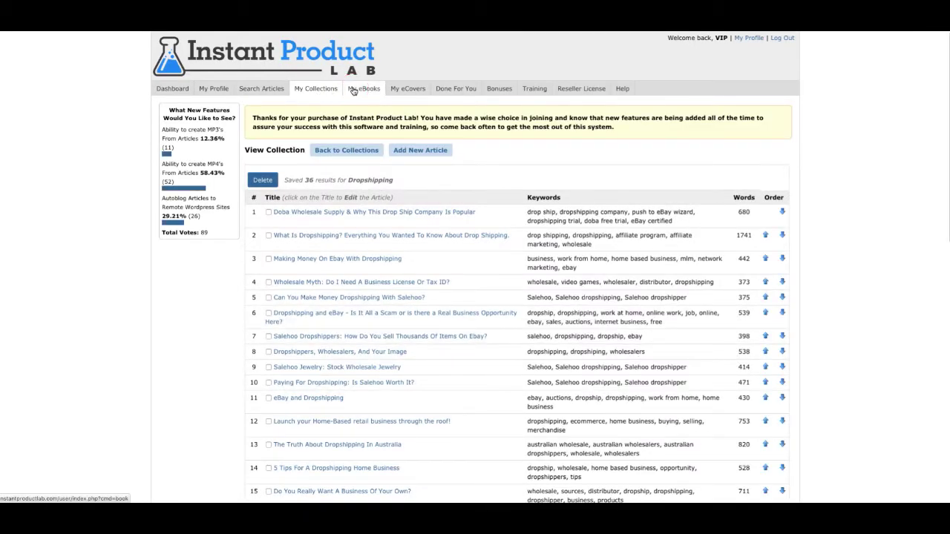
- Start a new hosted page for the "Test Dropship0pping" eBook and set its autoresponder to AWeber
left_click(354, 90)
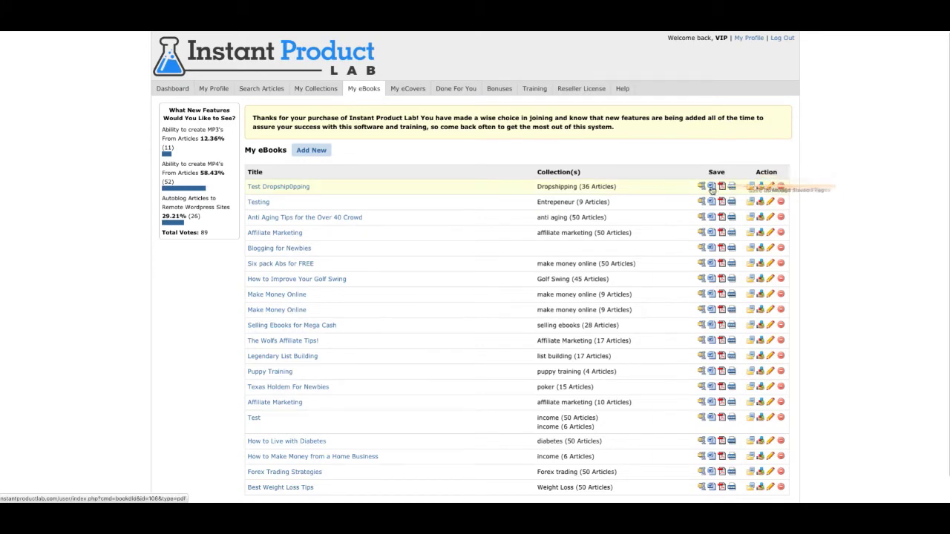
left_click(763, 188)
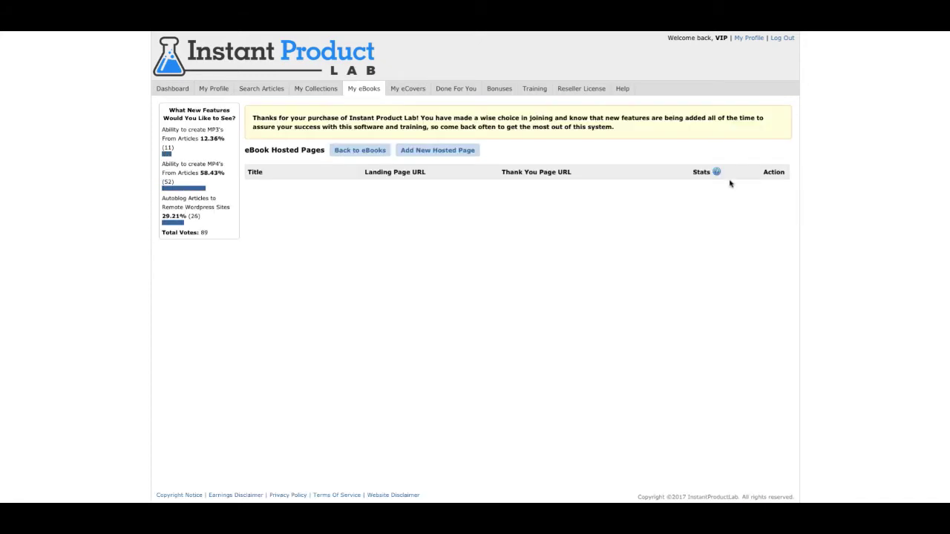
left_click(438, 151)
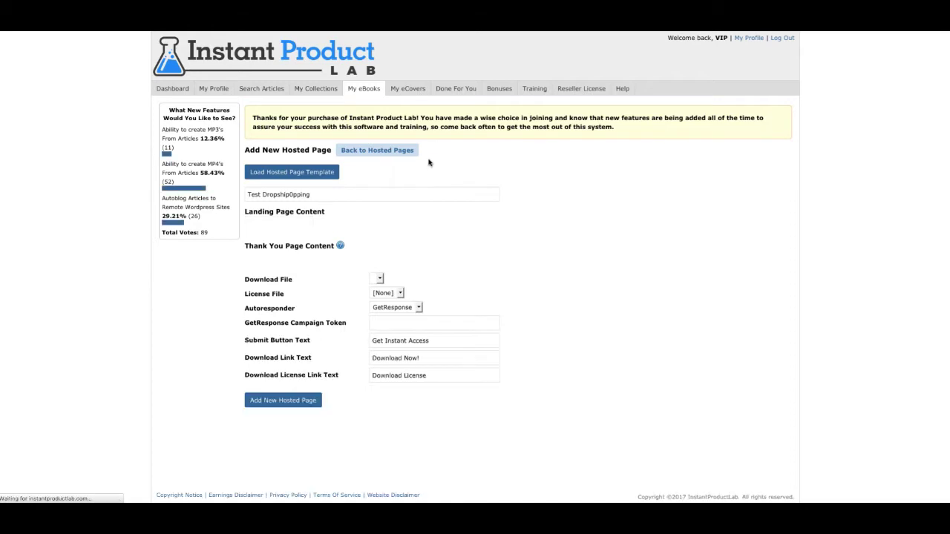
left_click(417, 307)
left_click(419, 307)
left_click(418, 307)
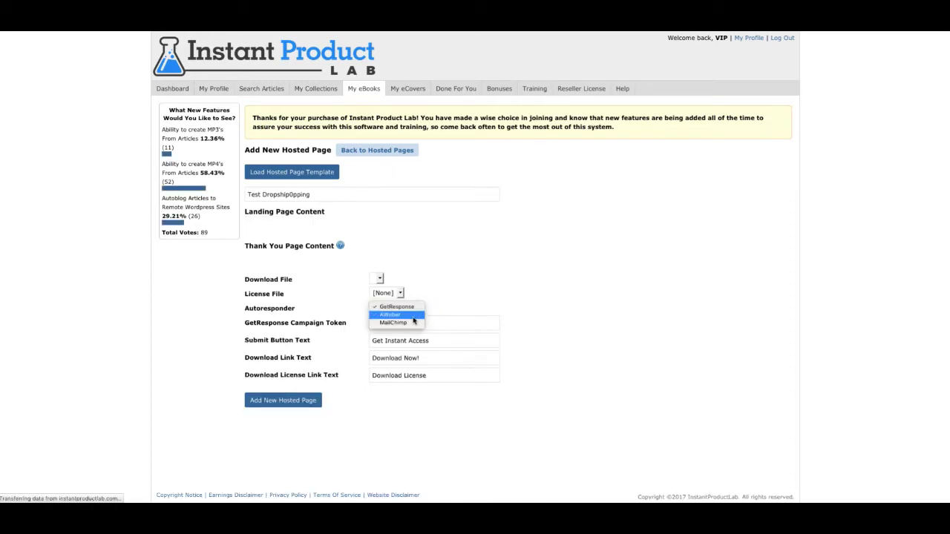
left_click(401, 315)
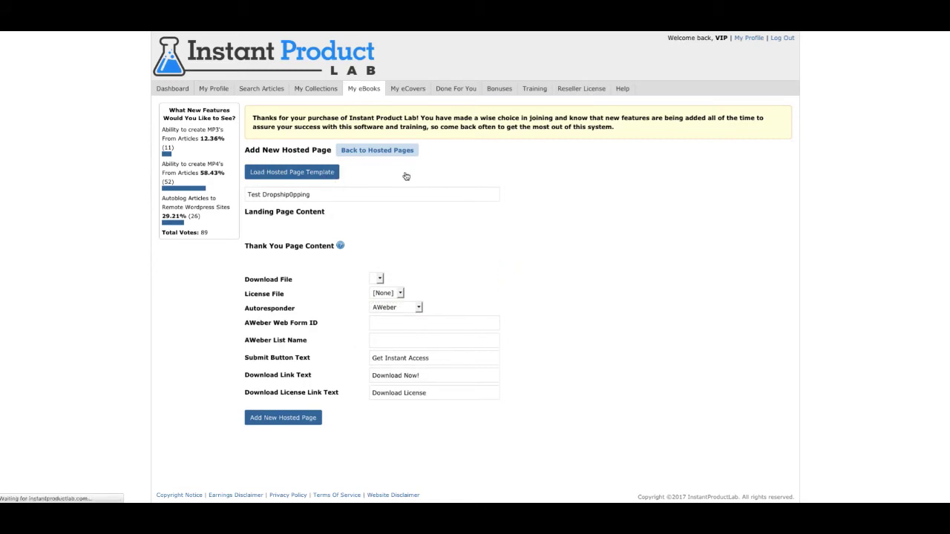
left_click(305, 93)
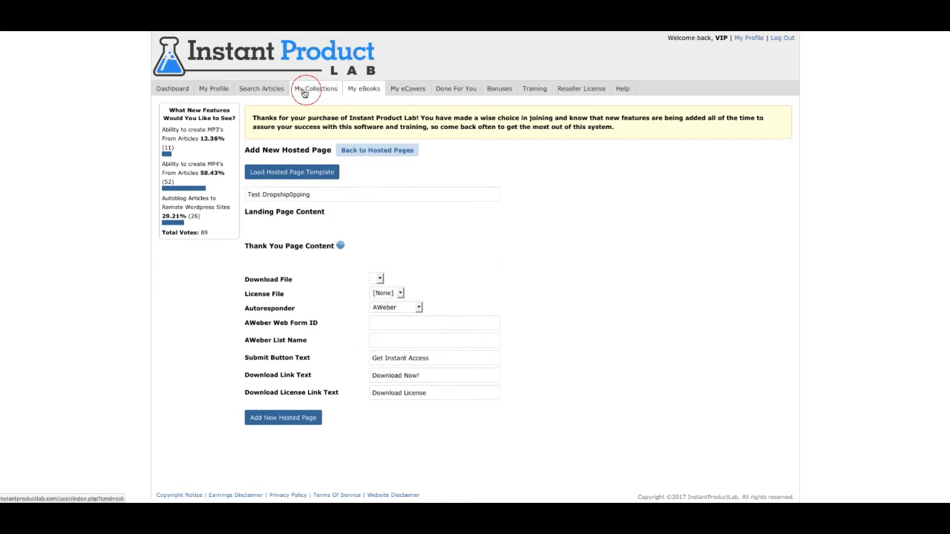
left_click(262, 92)
left_click(310, 90)
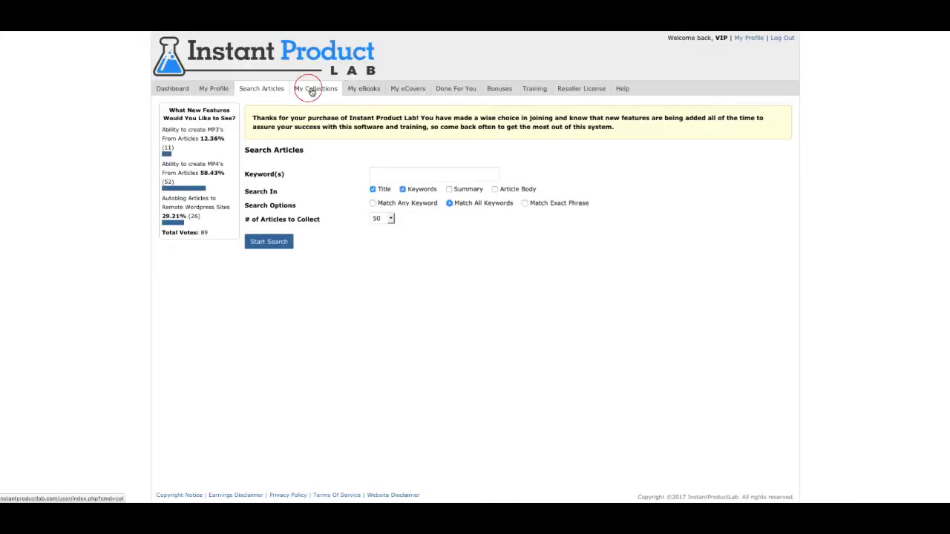
- Save the "Test Dropship0pping" eBook as a PDF and open the saved file in Preview
left_click(364, 90)
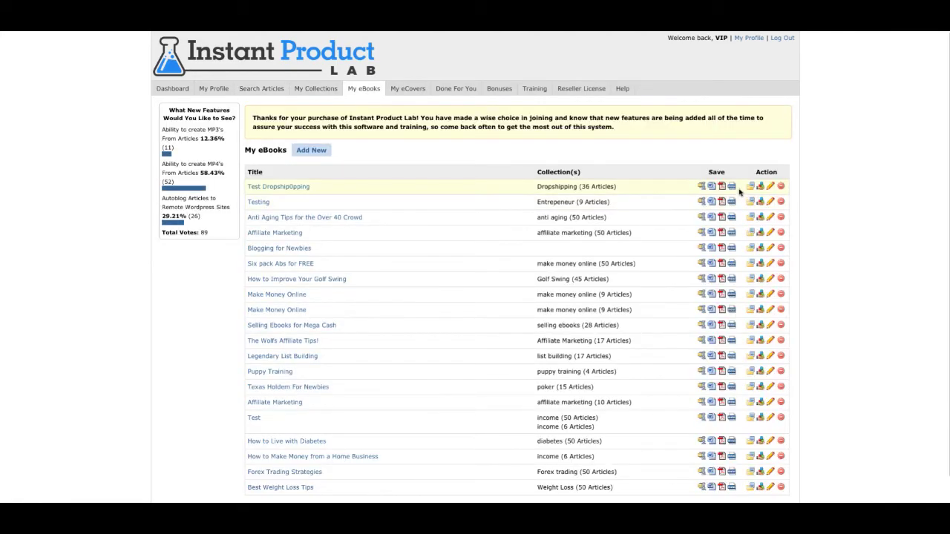
left_click(721, 186)
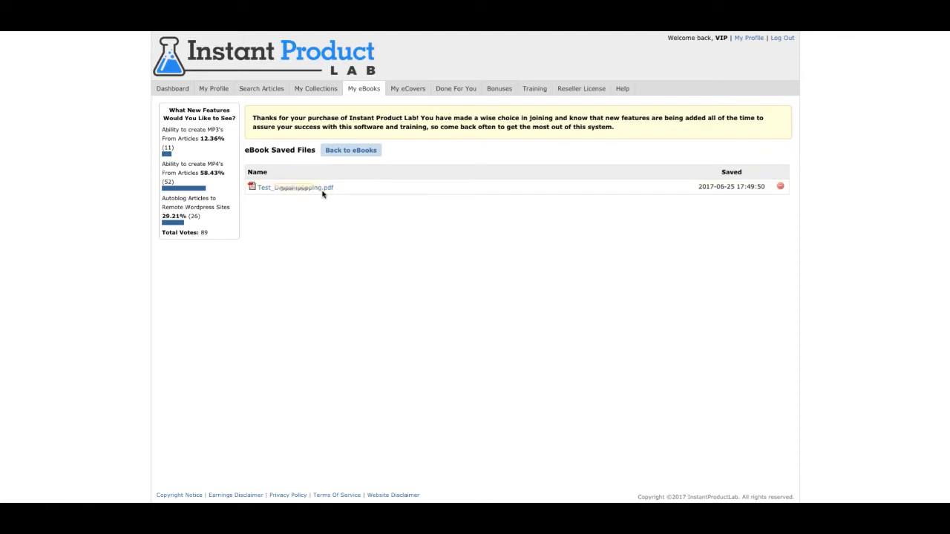
left_click(318, 190)
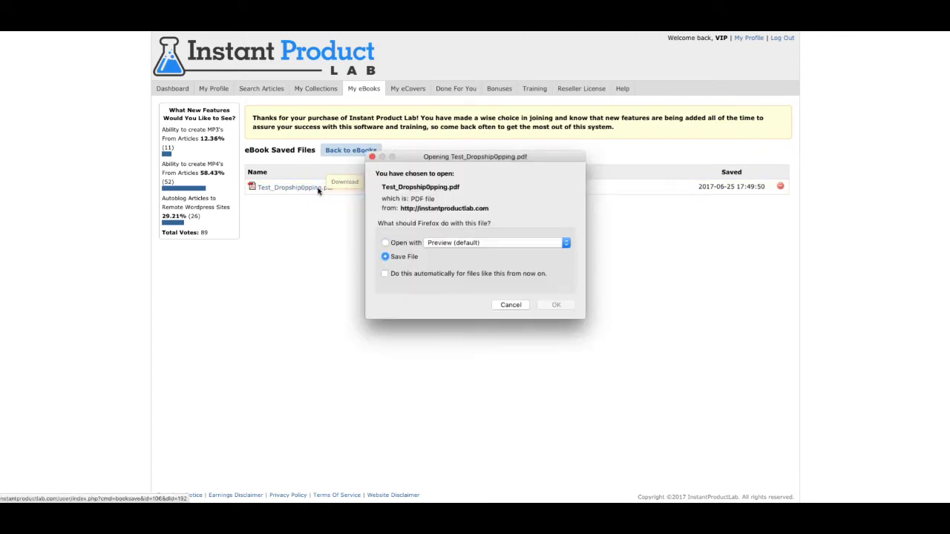
left_click(385, 243)
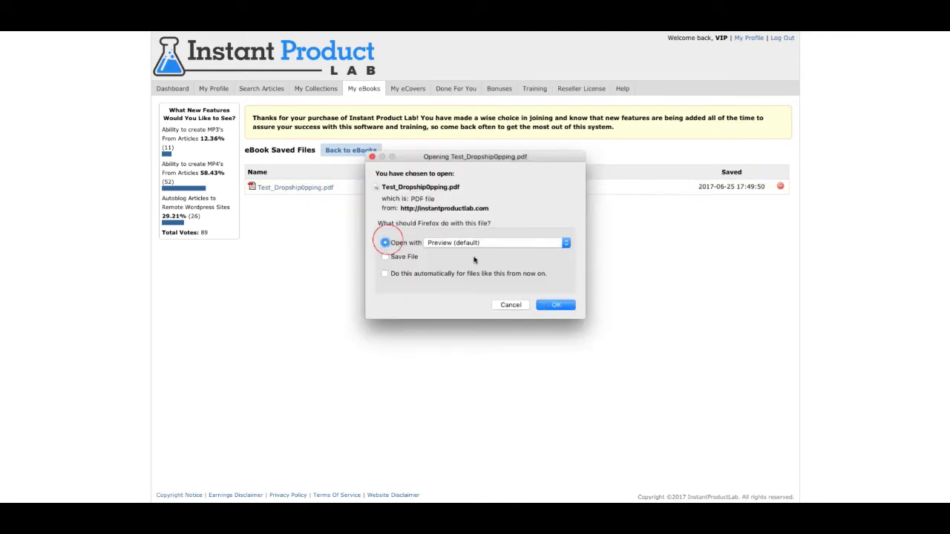
left_click(555, 305)
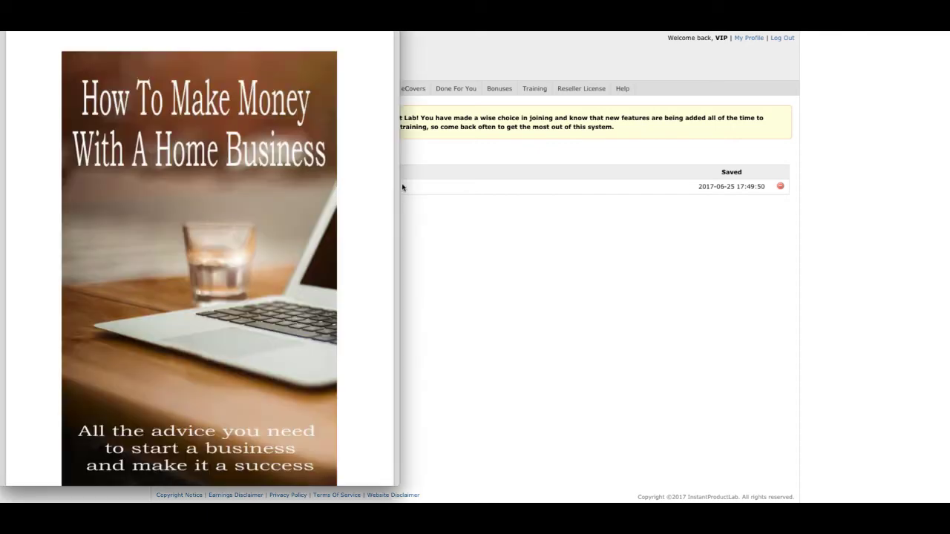
- Look through the eBook PDF's cover, table of contents and first articles, and close it
scroll(319, 170, "down", 1)
scroll(281, 148, "down", 10)
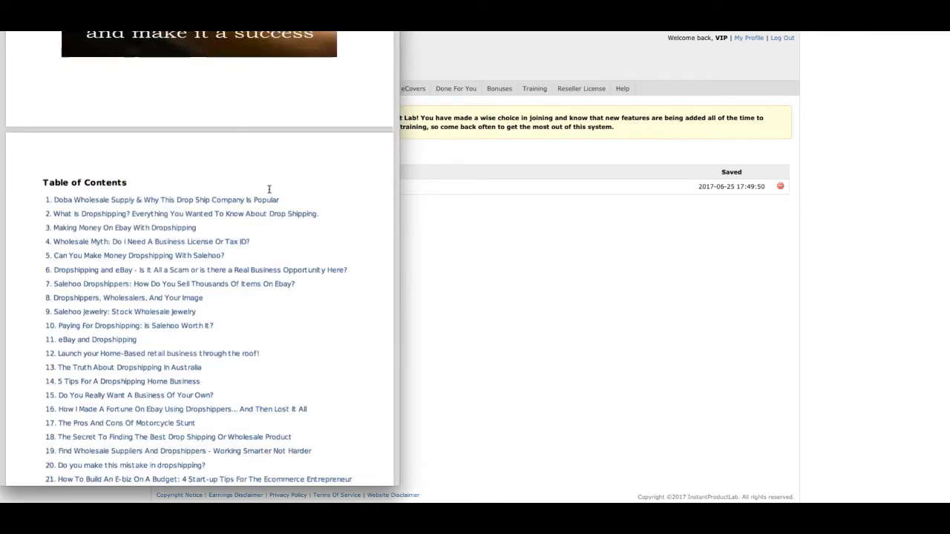
scroll(222, 274, "down", 10)
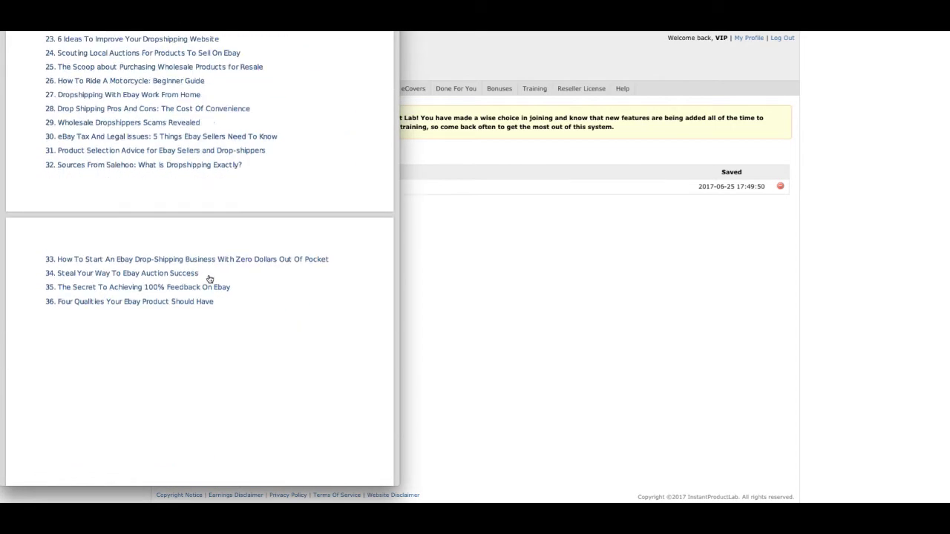
scroll(215, 269, "down", 15)
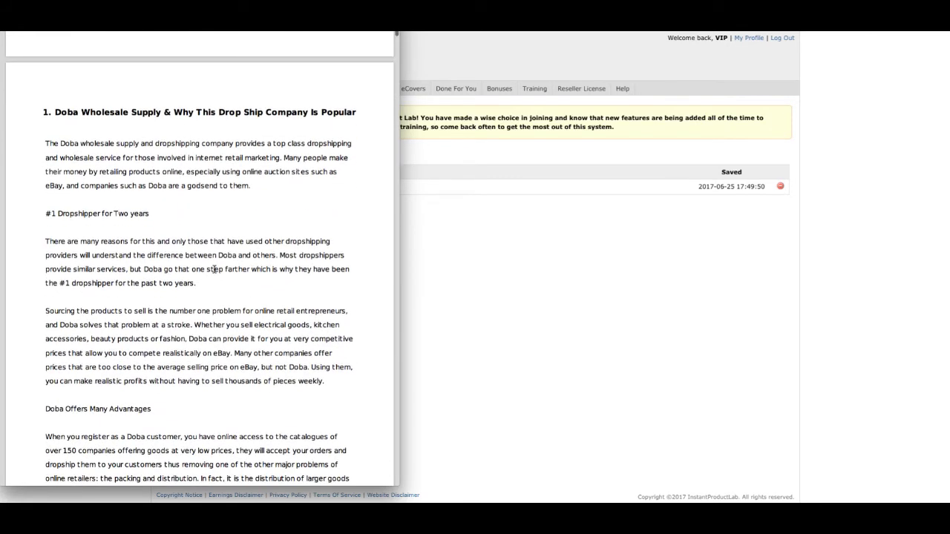
scroll(217, 269, "down", 12)
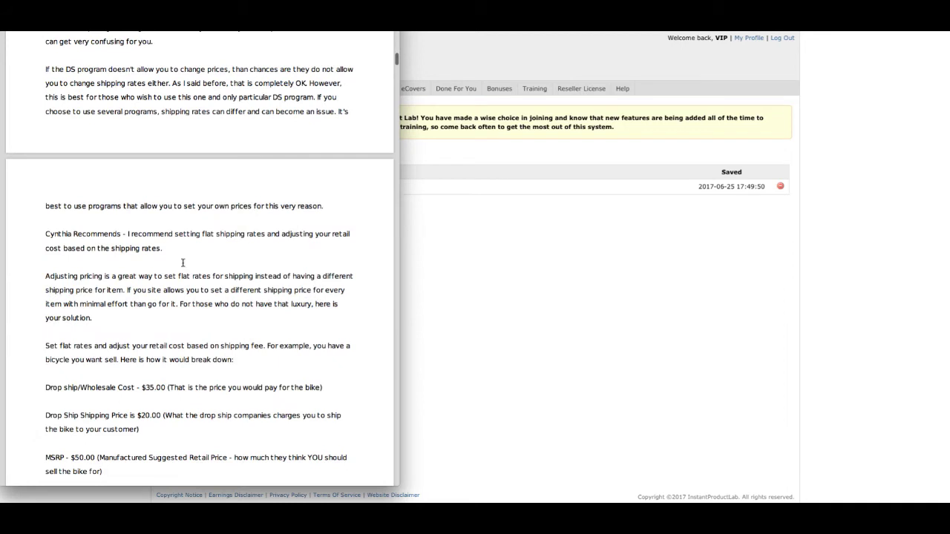
key("super+w")
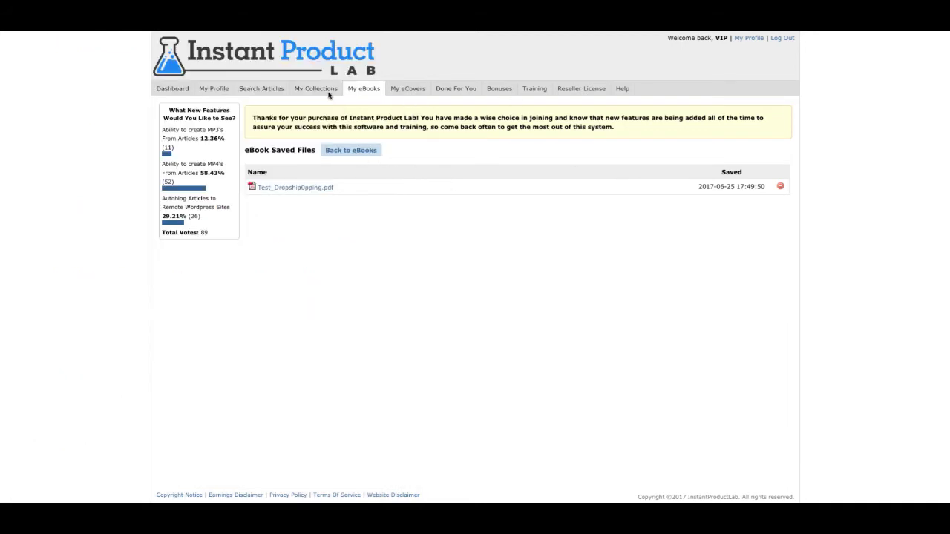
- Open the overview of Done For You packages
left_click(456, 90)
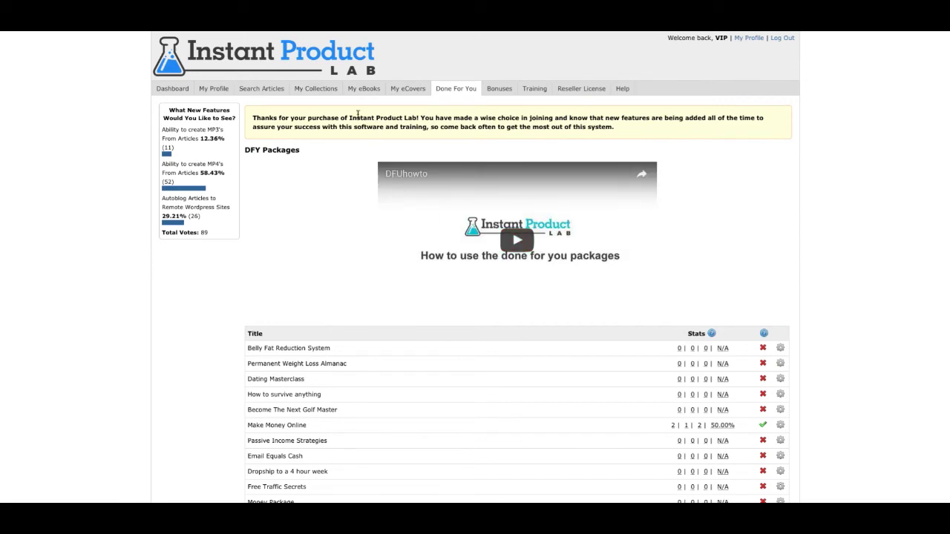
- Look through the list of Done For You packages
scroll(456, 237, "down", 3)
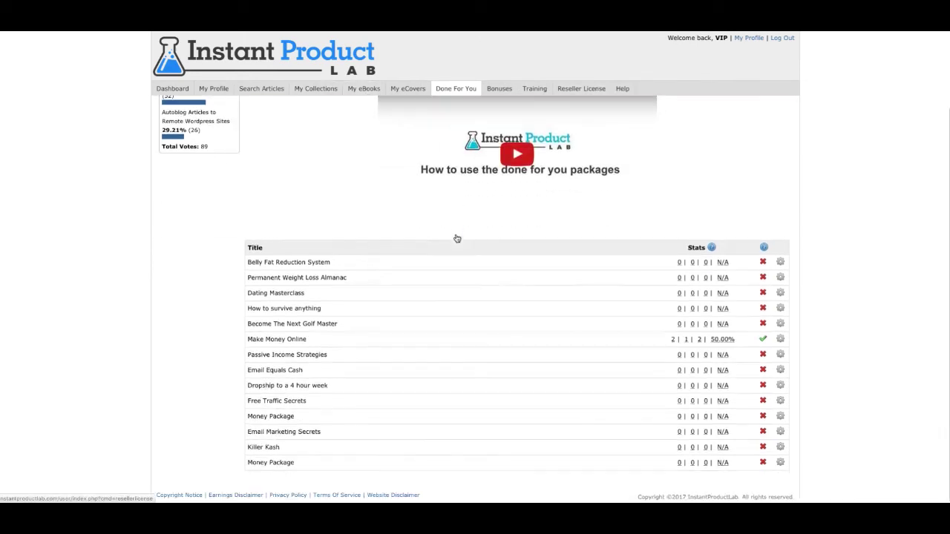
scroll(551, 187, "up", 3)
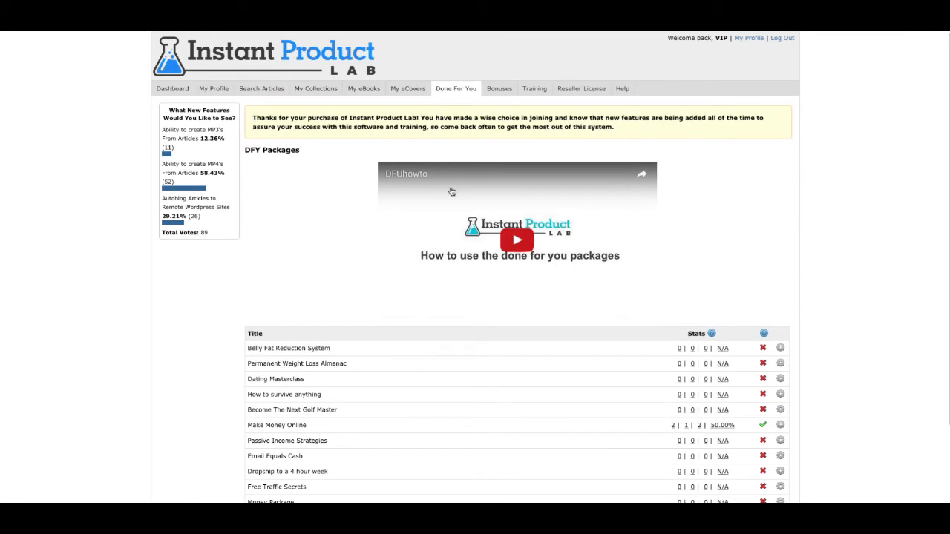
mouse_move(505, 94)
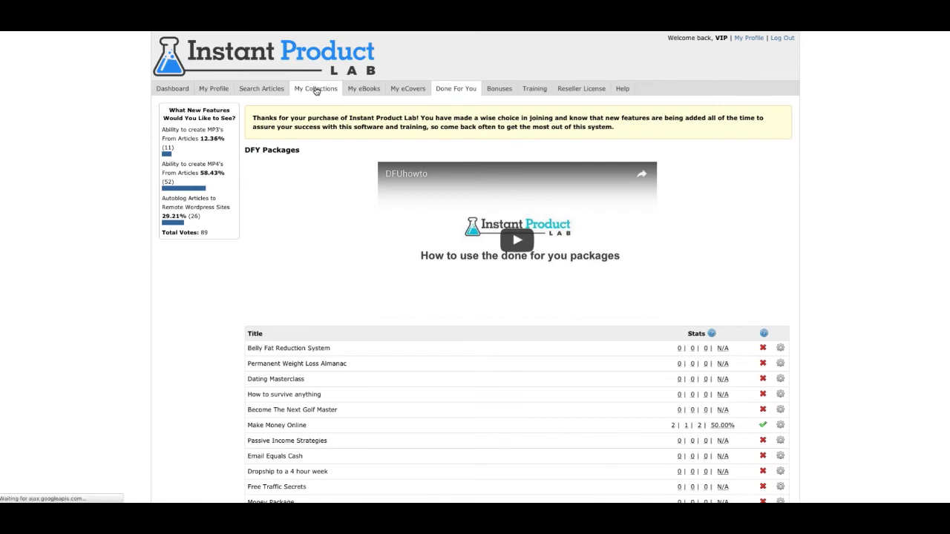
- Open the Dropshipping collection from the saved collections and select its first three articles
left_click(316, 90)
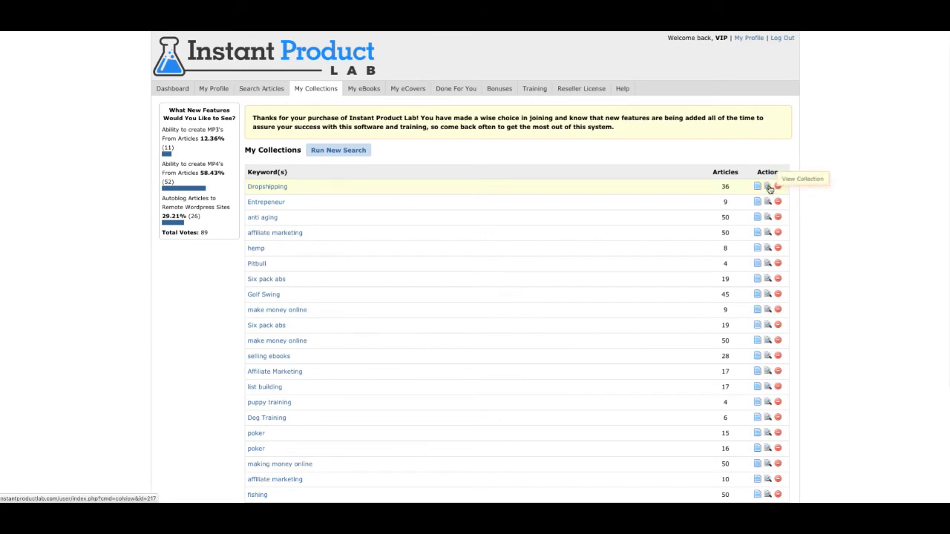
left_click(769, 189)
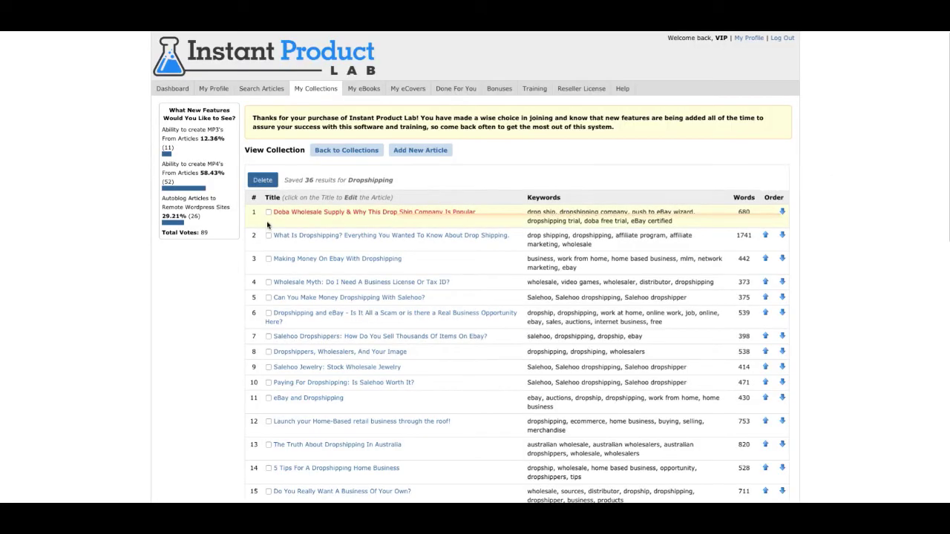
left_click(268, 213)
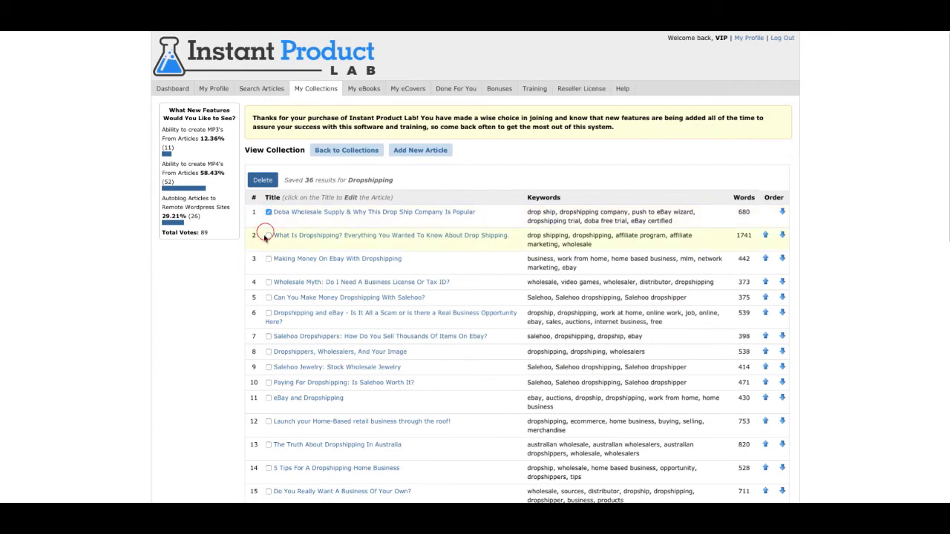
left_click(268, 235)
left_click(268, 259)
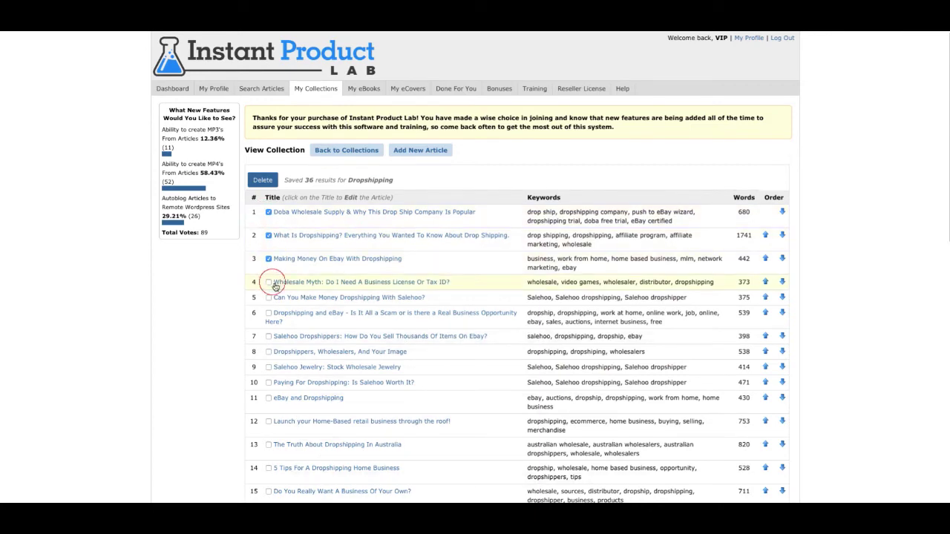
- Look through the Dropshipping collection's articles and preview the text of "Scouting Local Auctions For Products To Sell On Ebay"
scroll(764, 334, "down", 8)
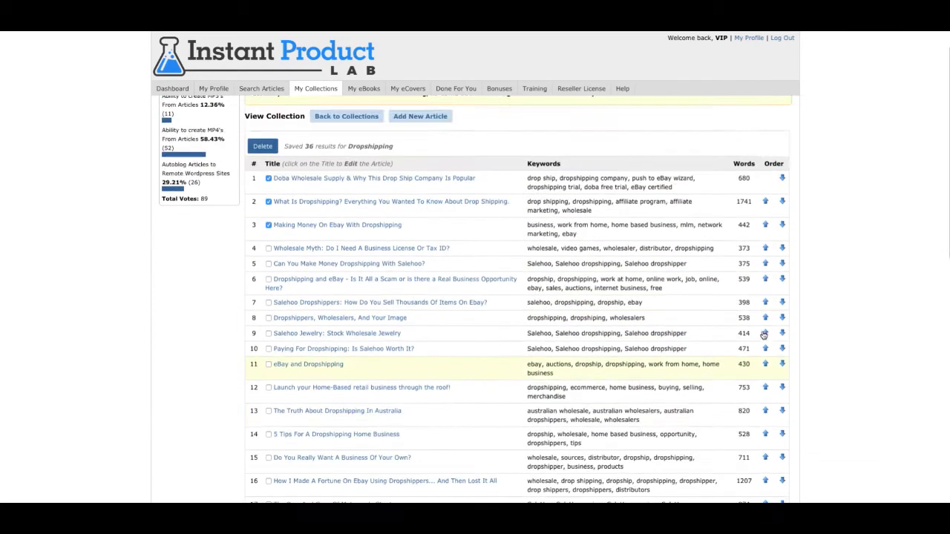
scroll(672, 332, "down", 3)
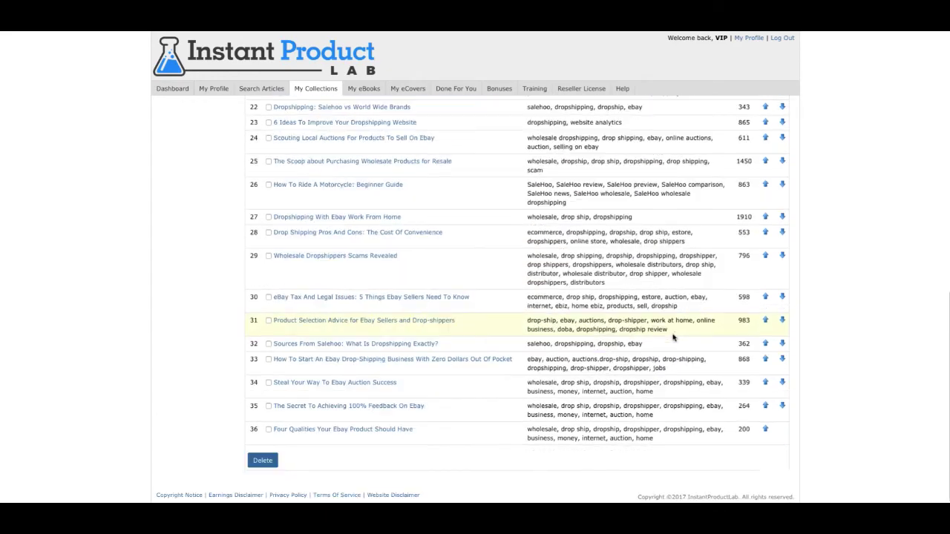
scroll(671, 335, "up", 10)
scroll(564, 282, "down", 10)
scroll(278, 386, "up", 10)
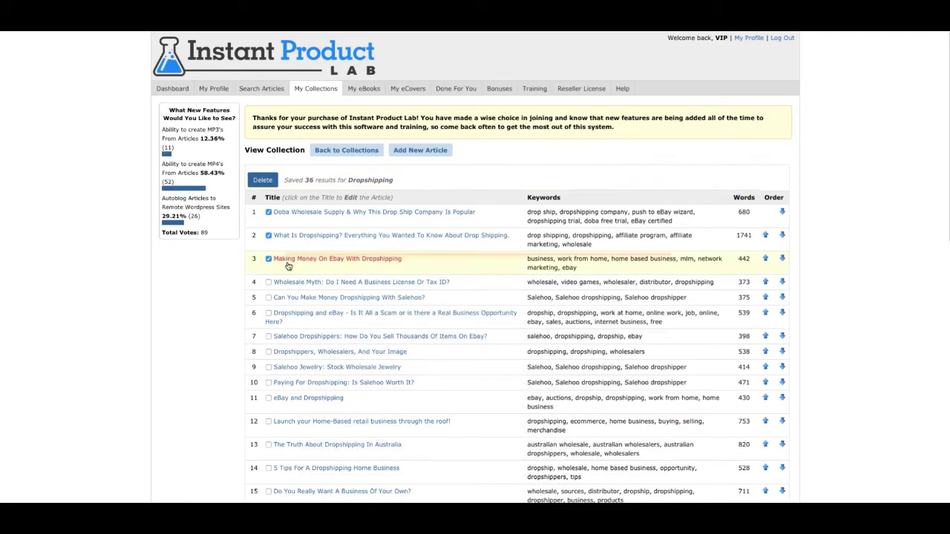
scroll(297, 327, "down", 10)
scroll(269, 424, "up", 1)
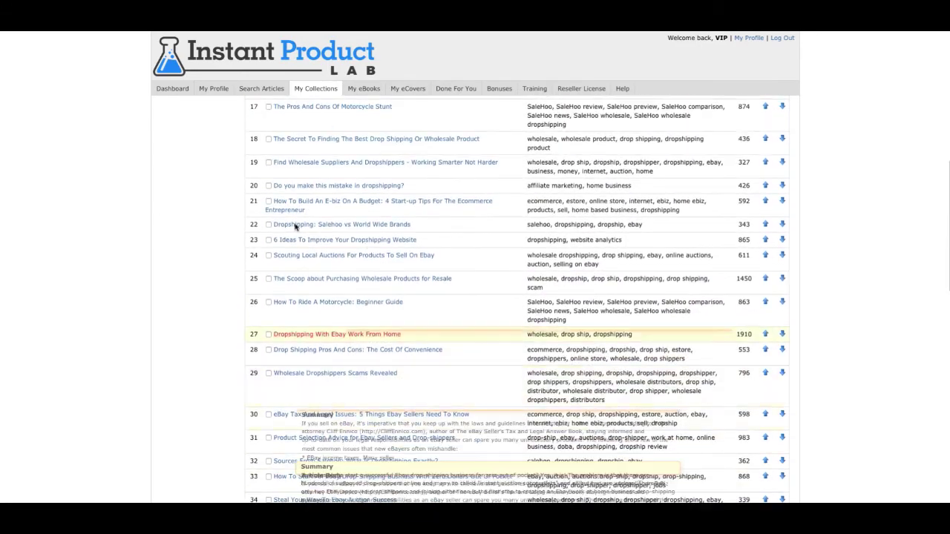
mouse_move(400, 256)
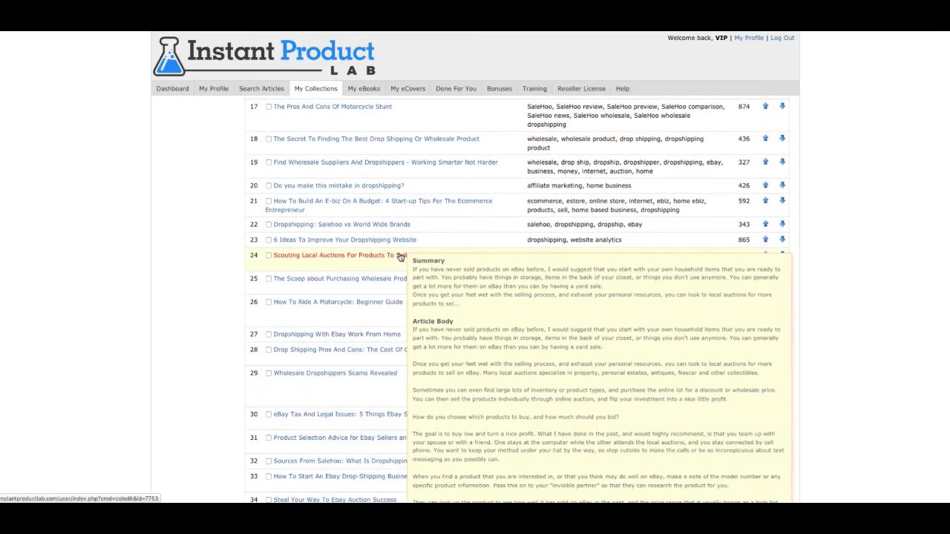
scroll(443, 212, "up", 6)
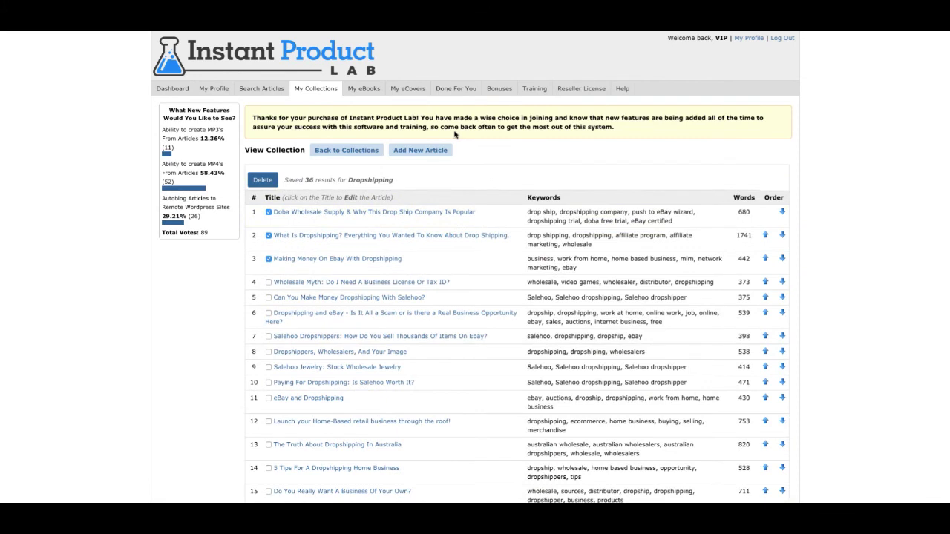